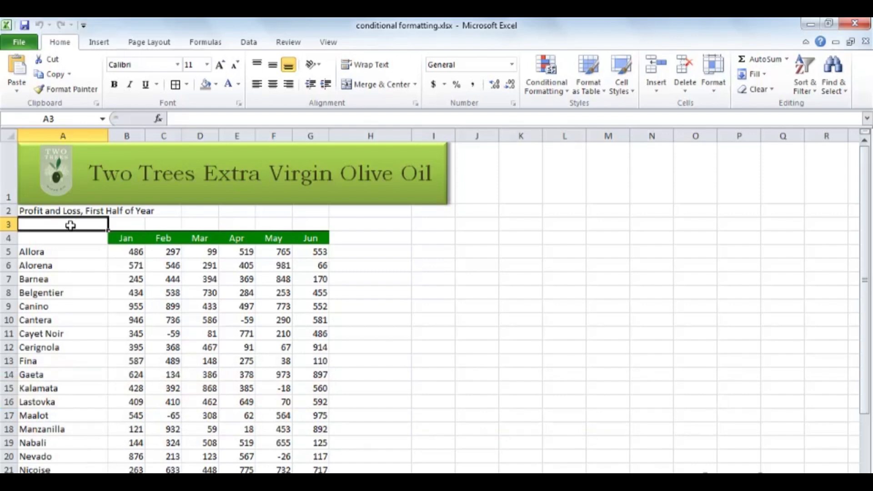
# - Extend the selection from cell B5 to the last used cell of the profit and loss data
pyautogui.scroll(-3, 182, 309)
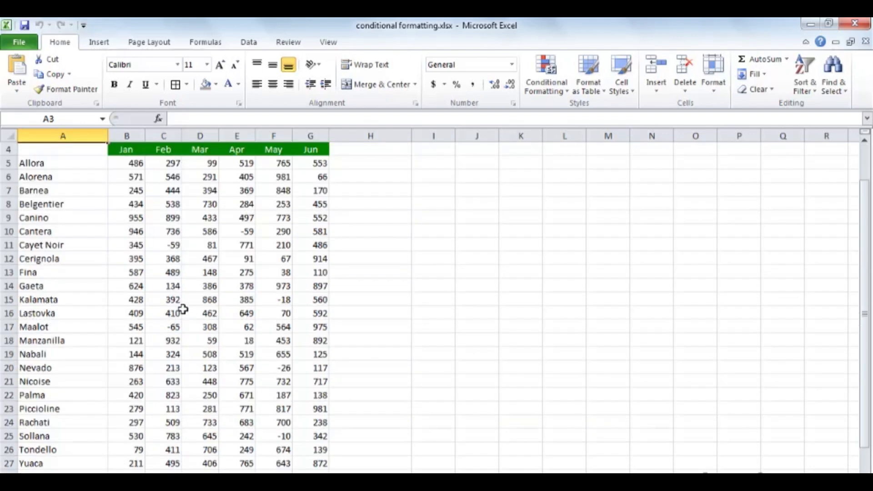
pyautogui.scroll(3, 183, 309)
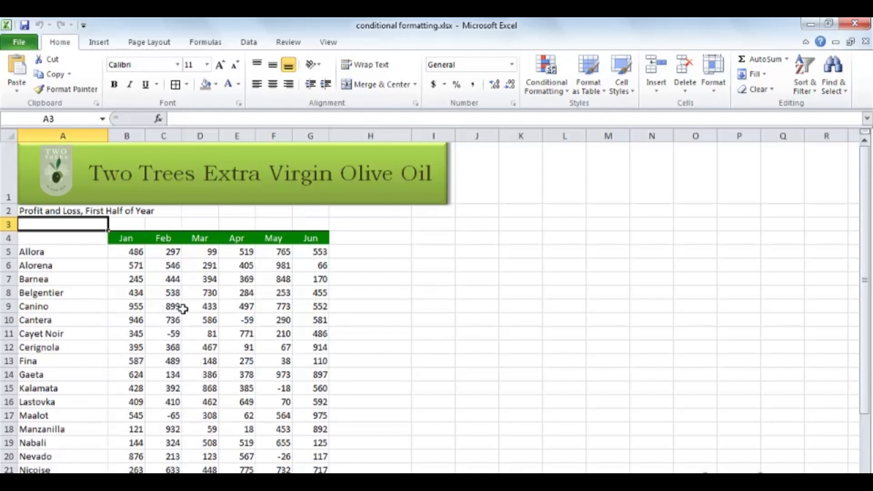
pyautogui.click(132, 252)
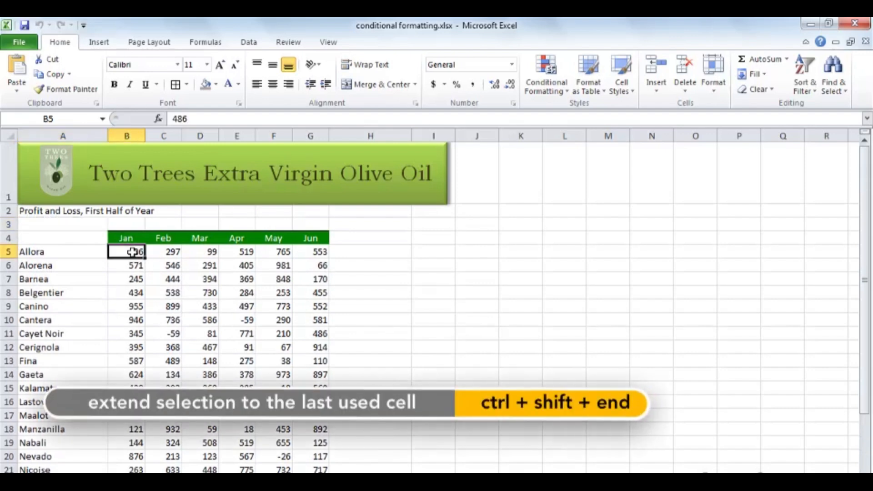
pyautogui.hotkey('ctrl', 'shift', 'End')
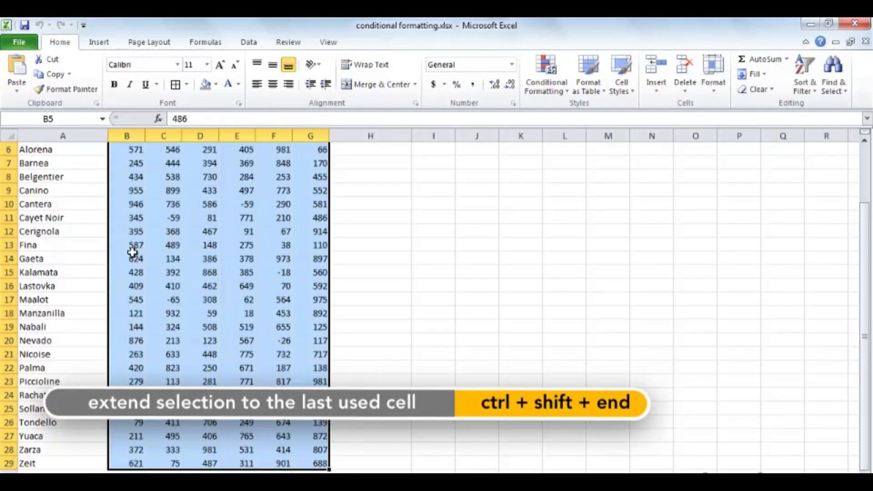
pyautogui.scroll(2, 160, 291)
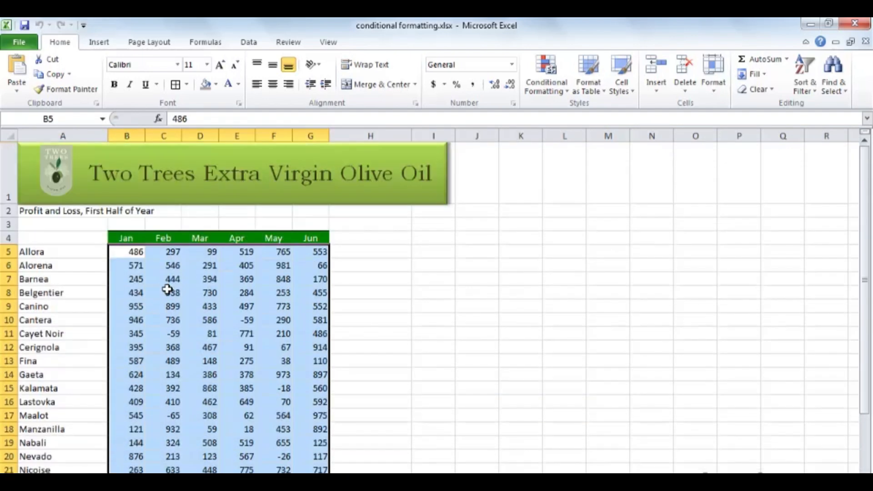
# - Select the monthly figures in B5:G29 and name the range "data"
pyautogui.click(119, 246)
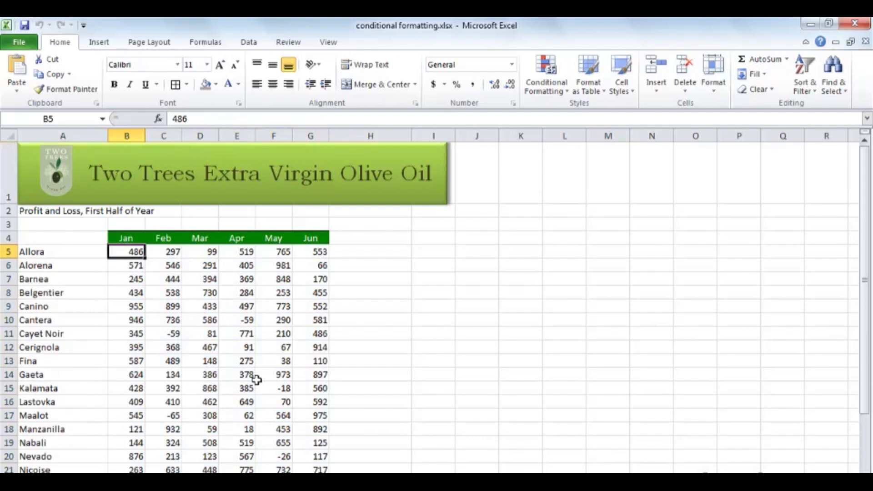
pyautogui.scroll(-2, 257, 380)
pyautogui.scroll(-1, 256, 381)
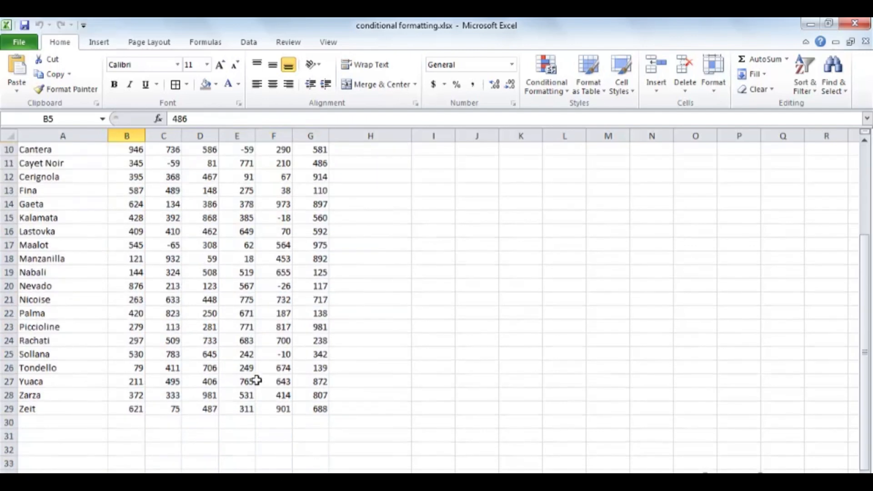
pyautogui.keyDown('shift'); pyautogui.click(311, 409); pyautogui.keyUp('shift')
pyautogui.scroll(2, 308, 409)
pyautogui.scroll(1, 309, 408)
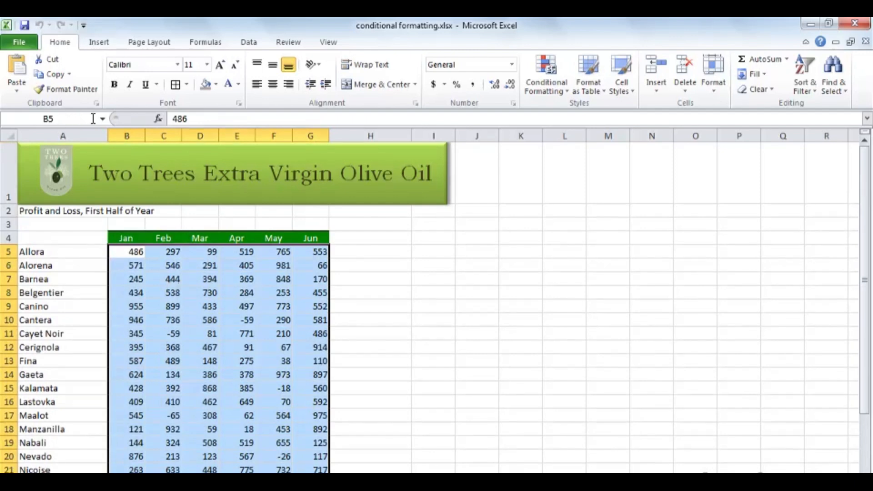
pyautogui.click(72, 118)
pyautogui.write('data')
pyautogui.press('Return')
pyautogui.click(384, 292)
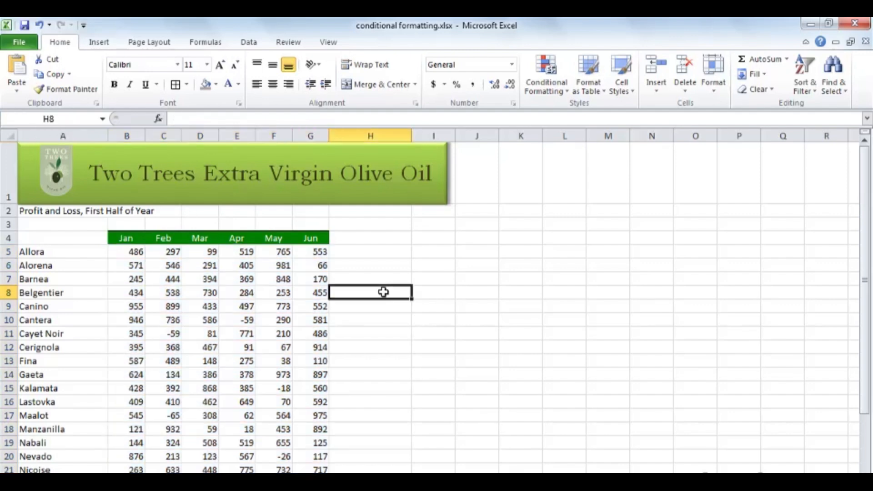
# - Select the named range "data" and apply the 5 Ratings icon set as conditional formatting
pyautogui.click(104, 120)
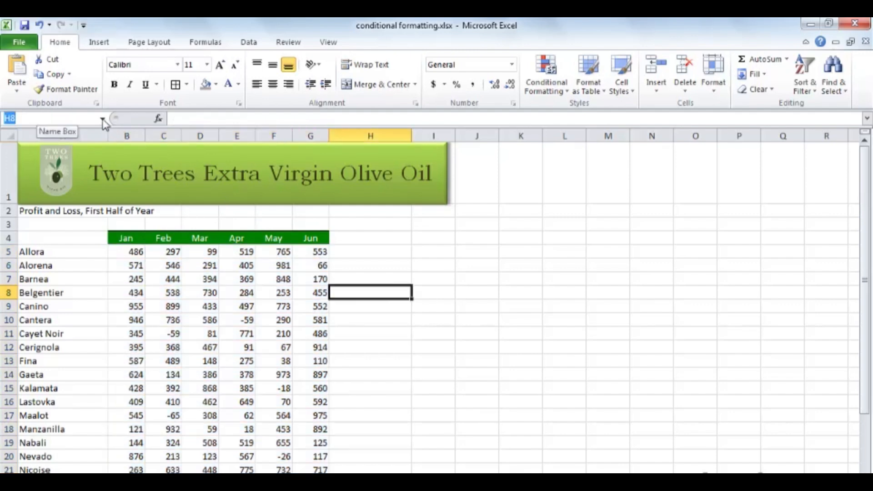
pyautogui.click(102, 120)
pyautogui.click(100, 132)
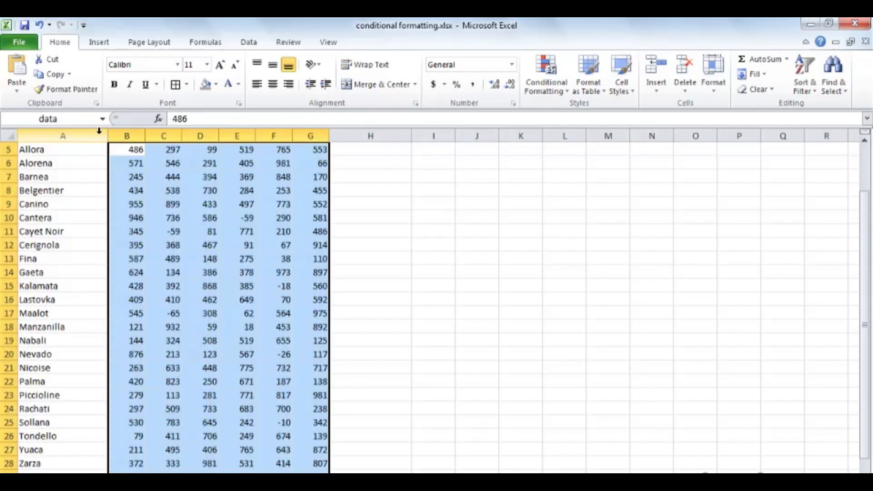
pyautogui.scroll(2, 180, 258)
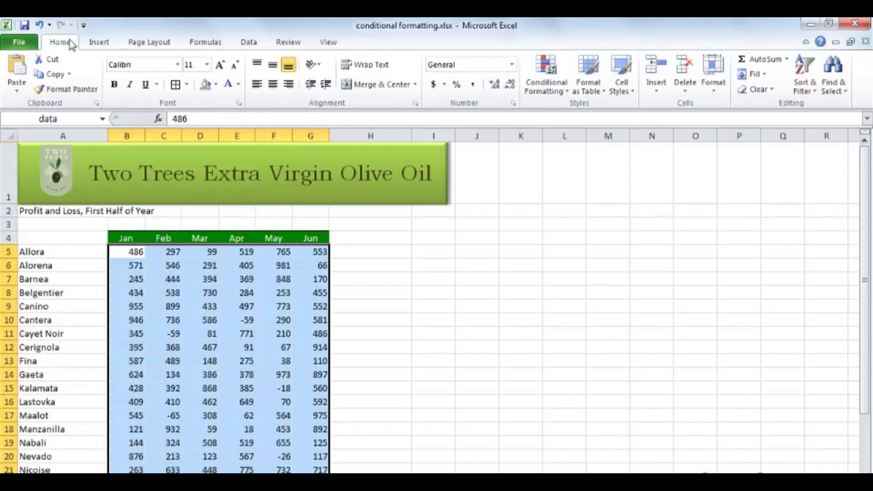
pyautogui.click(562, 91)
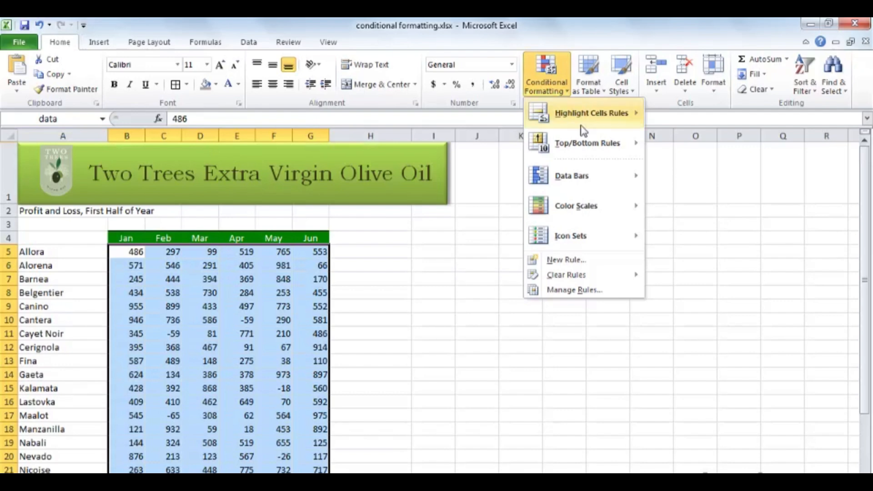
pyautogui.moveTo(604, 178)
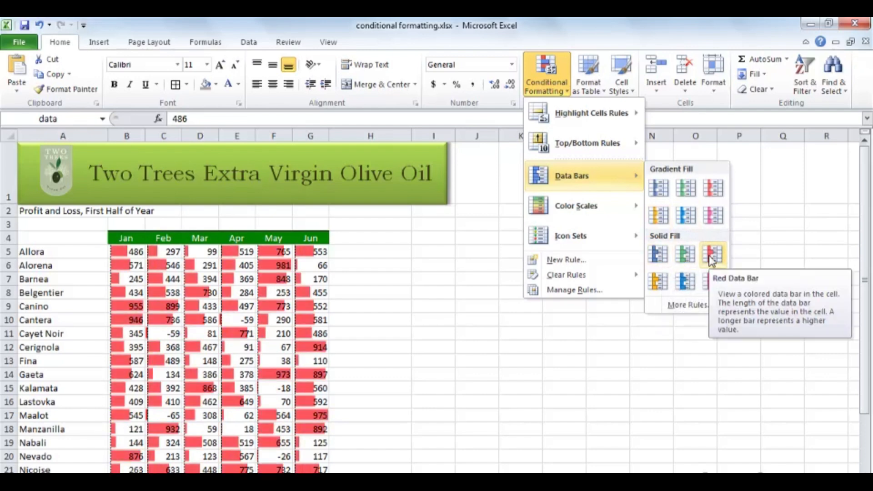
pyautogui.moveTo(615, 210)
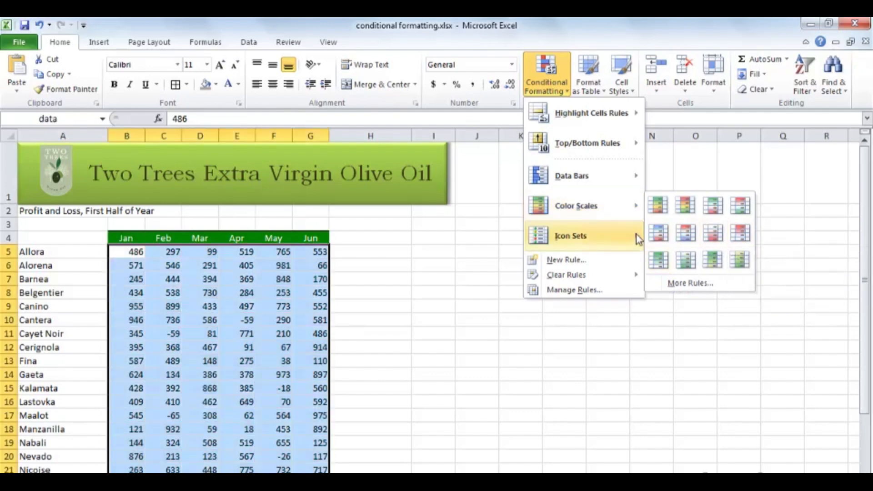
pyautogui.moveTo(603, 243)
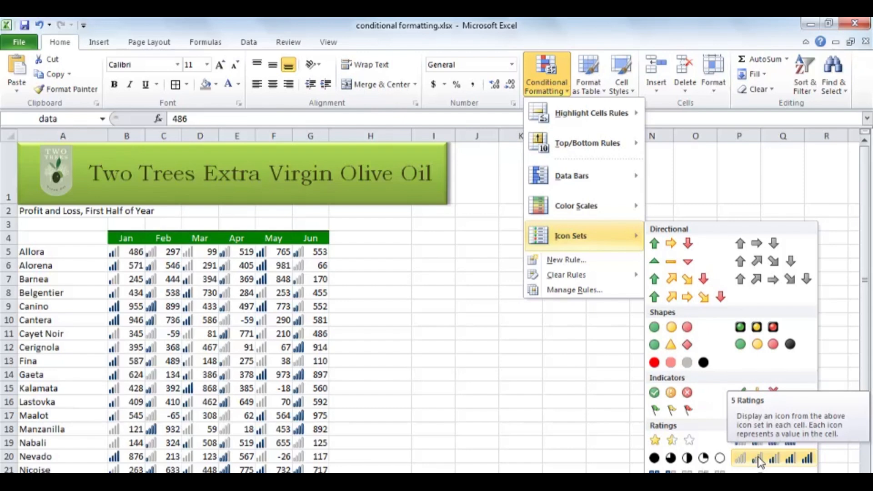
pyautogui.click(759, 460)
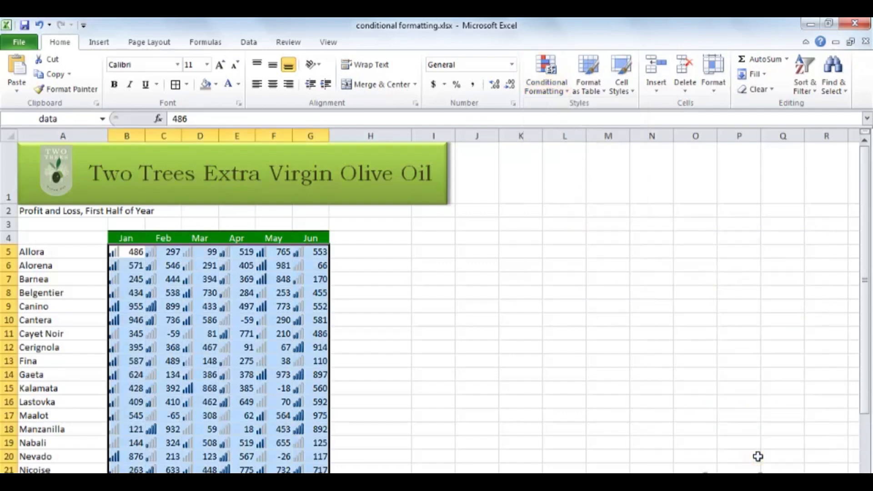
pyautogui.click(356, 309)
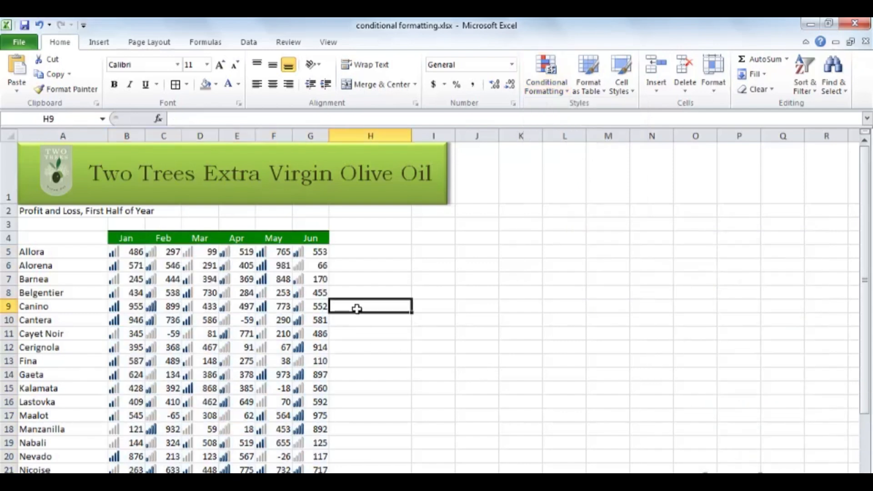
# - Add gradient-fill Blue Data Bars to the named range "data" on top of its rating icons
pyautogui.click(102, 118)
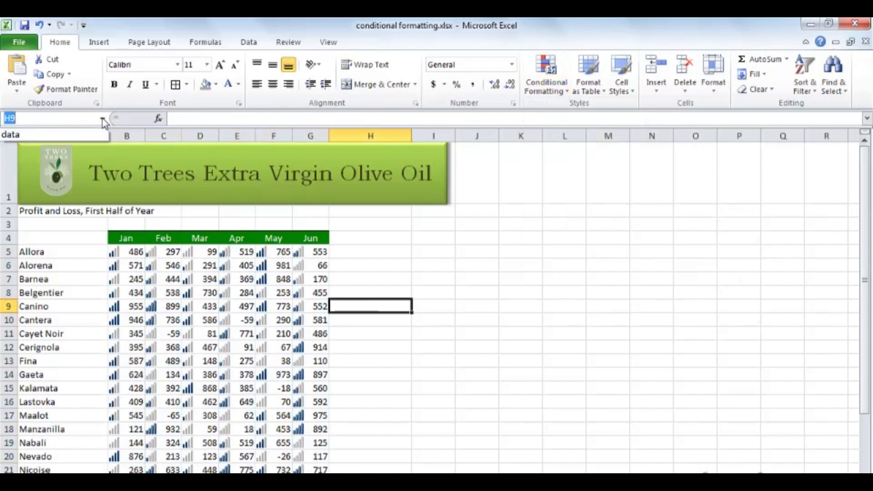
pyautogui.click(87, 134)
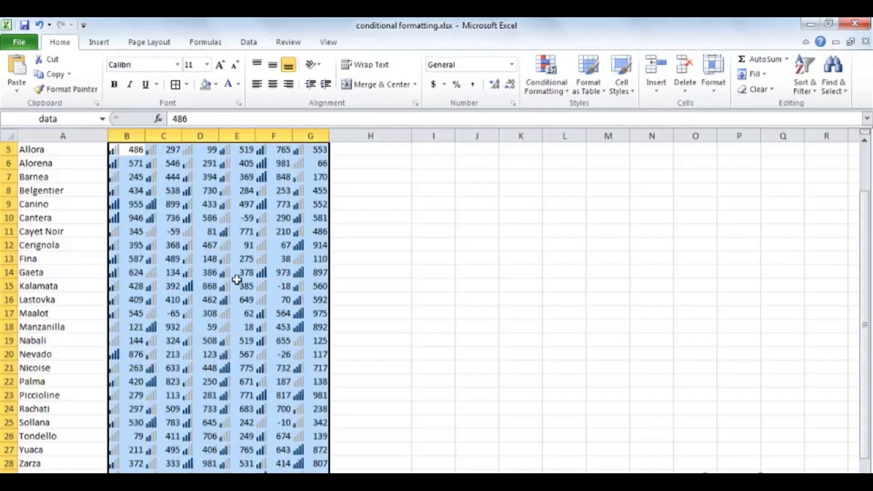
pyautogui.scroll(2, 241, 277)
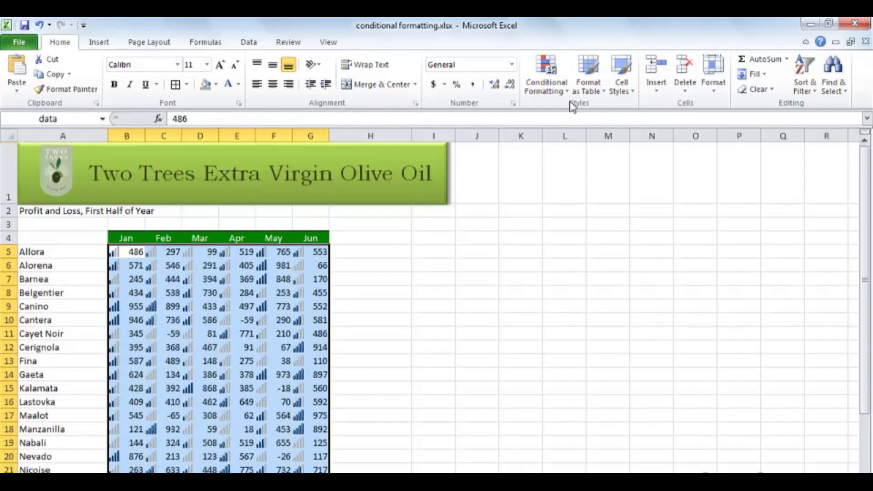
pyautogui.click(553, 86)
pyautogui.moveTo(635, 184)
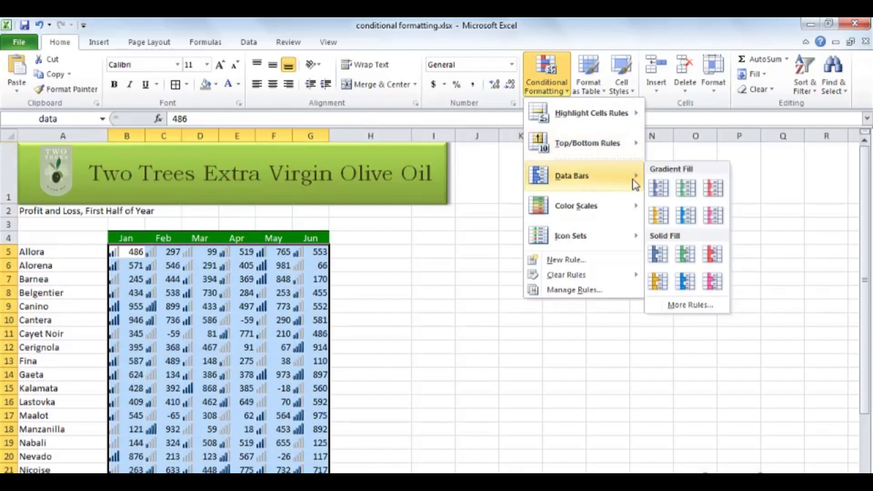
pyautogui.click(657, 190)
pyautogui.click(355, 266)
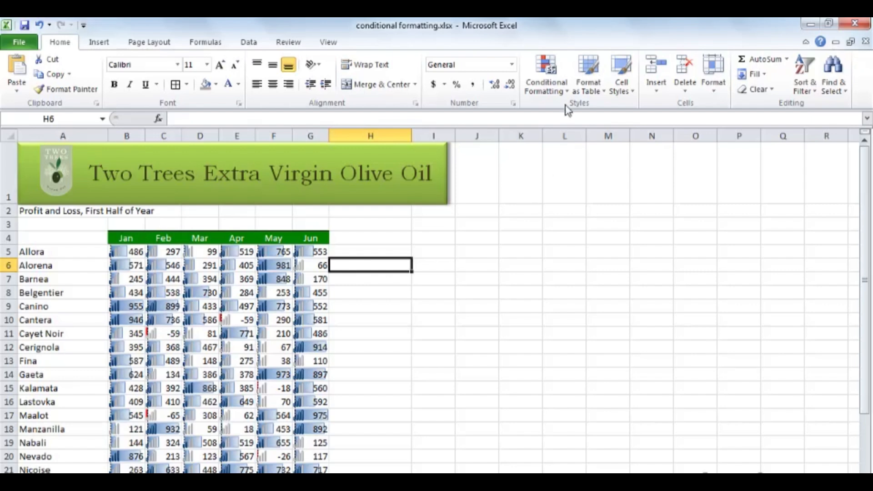
# - Clear all conditional formatting rules from the entire sheet
pyautogui.click(566, 93)
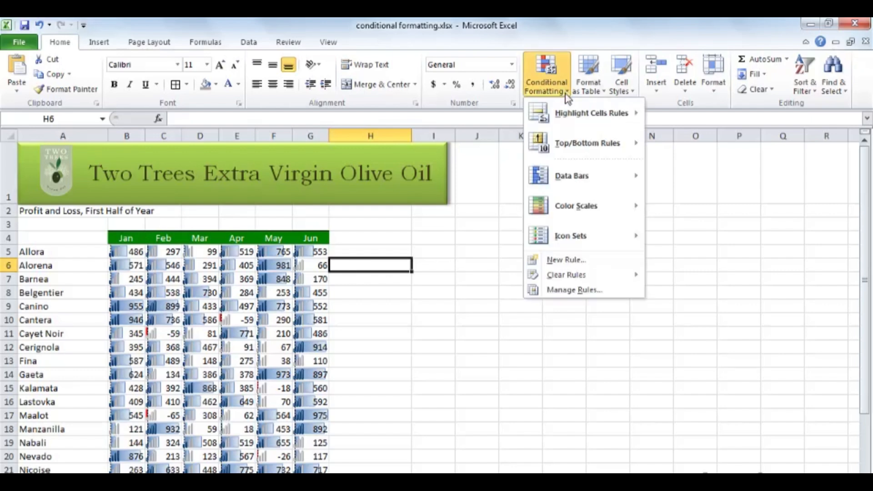
pyautogui.moveTo(614, 278)
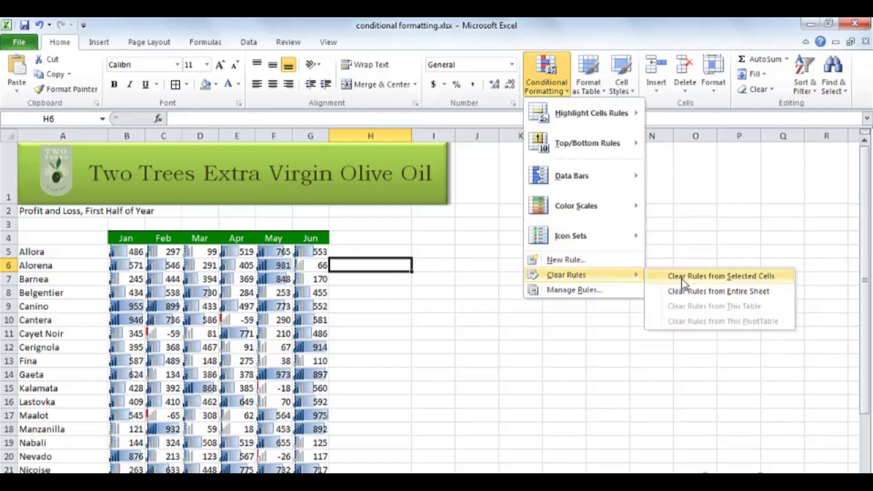
pyautogui.click(705, 296)
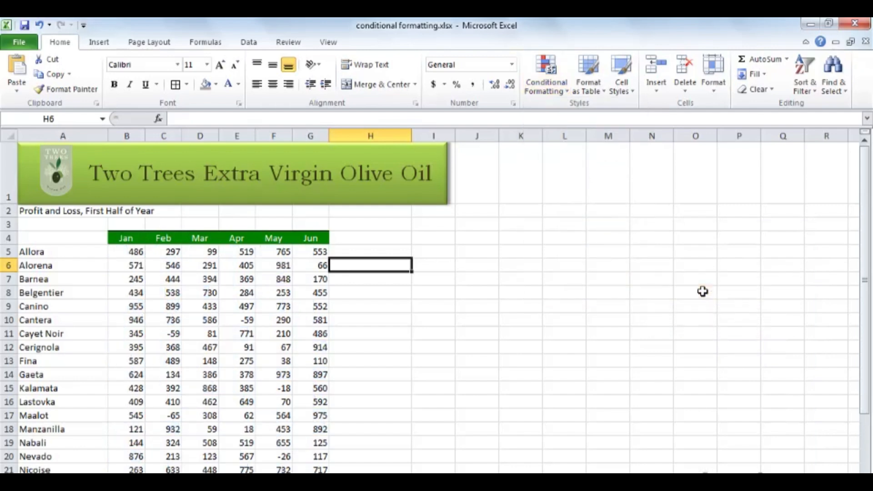
# - Select the named range "data" and apply solid-fill blue data bars to its monthly figures
pyautogui.click(102, 118)
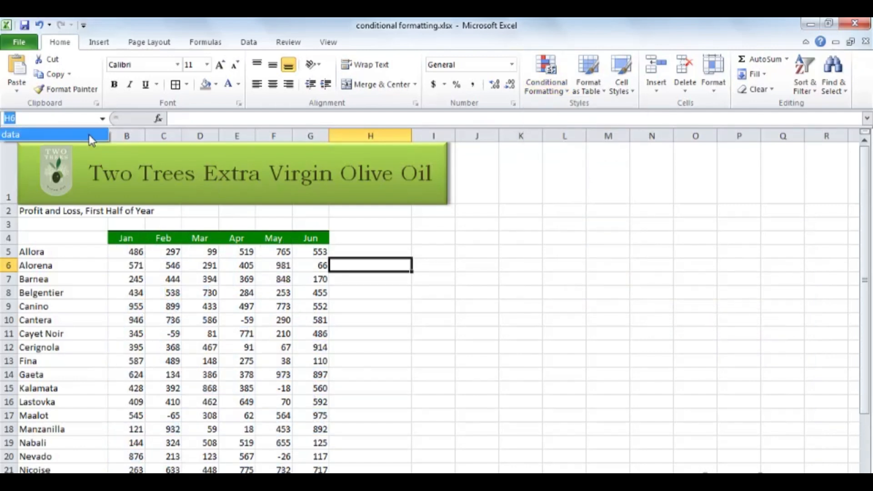
pyautogui.click(86, 133)
pyautogui.scroll(2, 246, 249)
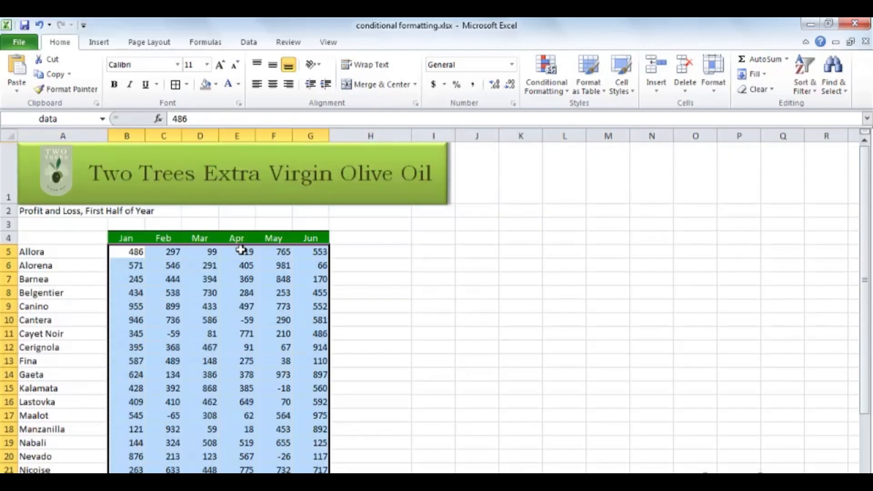
pyautogui.click(563, 93)
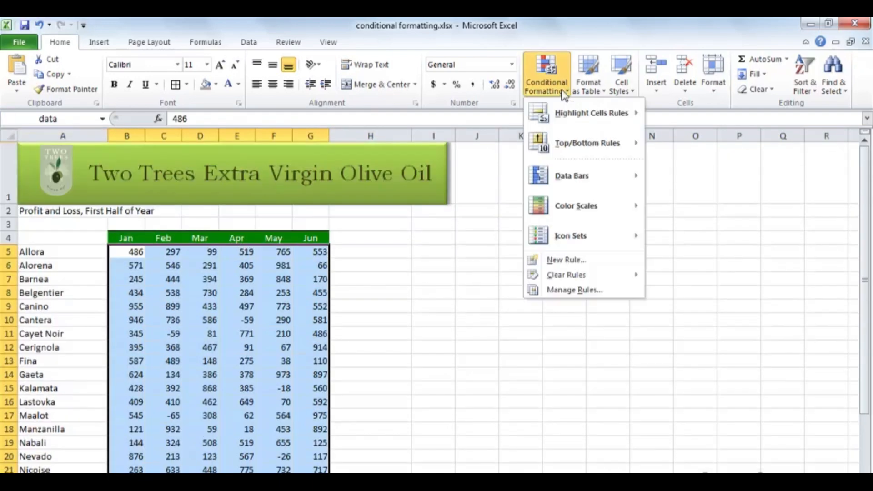
pyautogui.moveTo(599, 174)
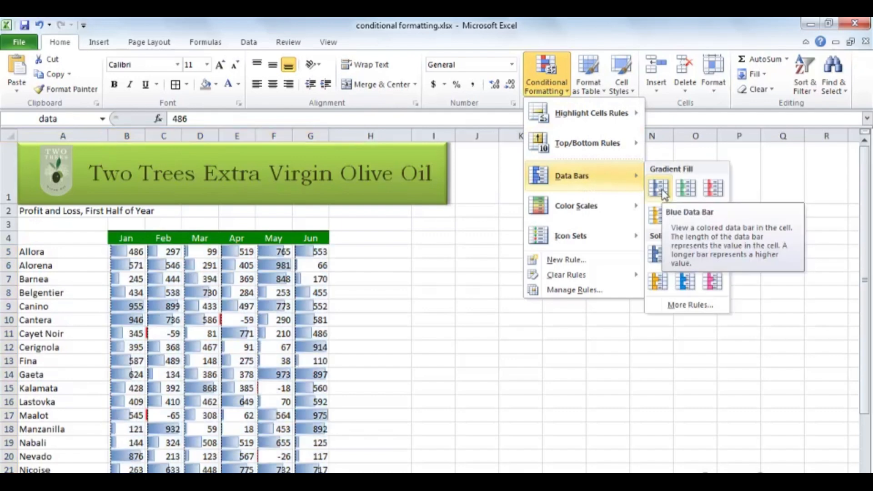
pyautogui.click(664, 248)
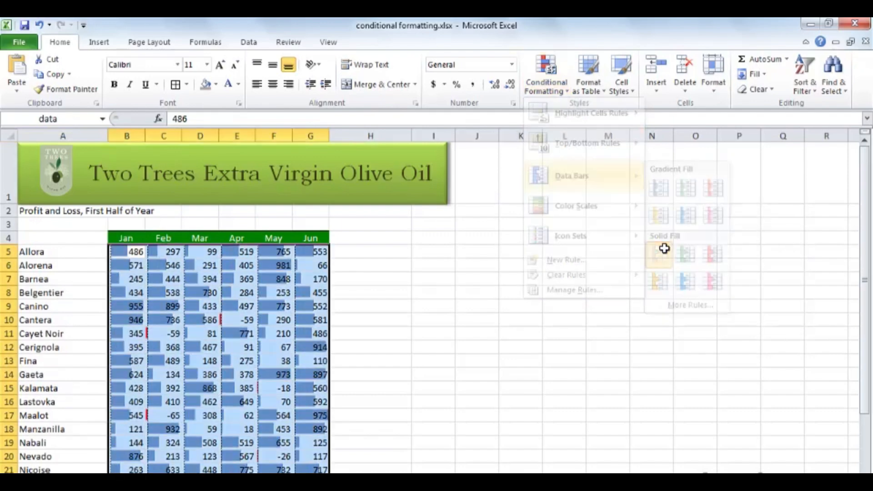
pyautogui.click(357, 268)
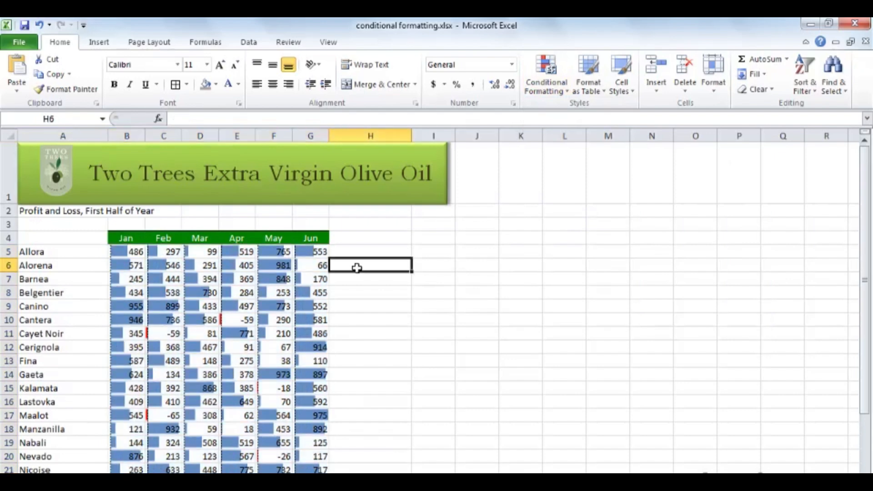